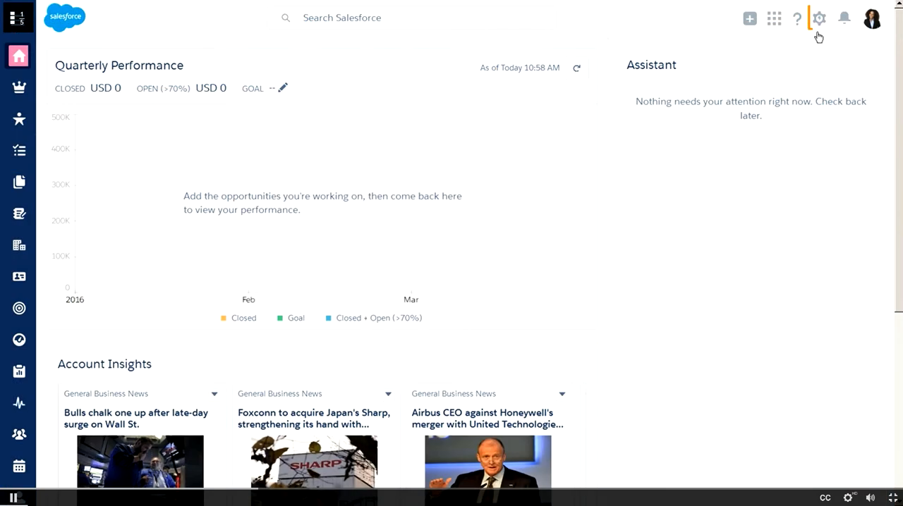
# Step: Find Data Loader in Salesforce Setup by searching for "Data L" and open its page
pyautogui.click(819, 20)
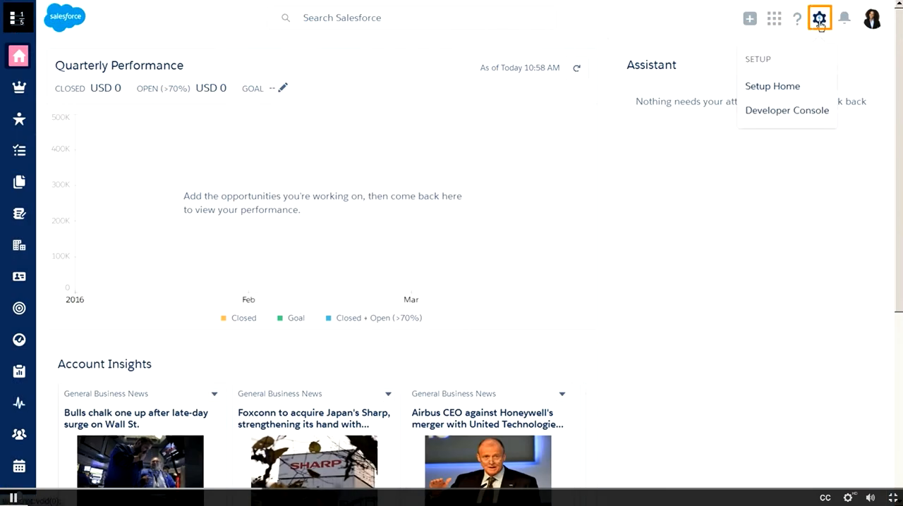
pyautogui.click(780, 85)
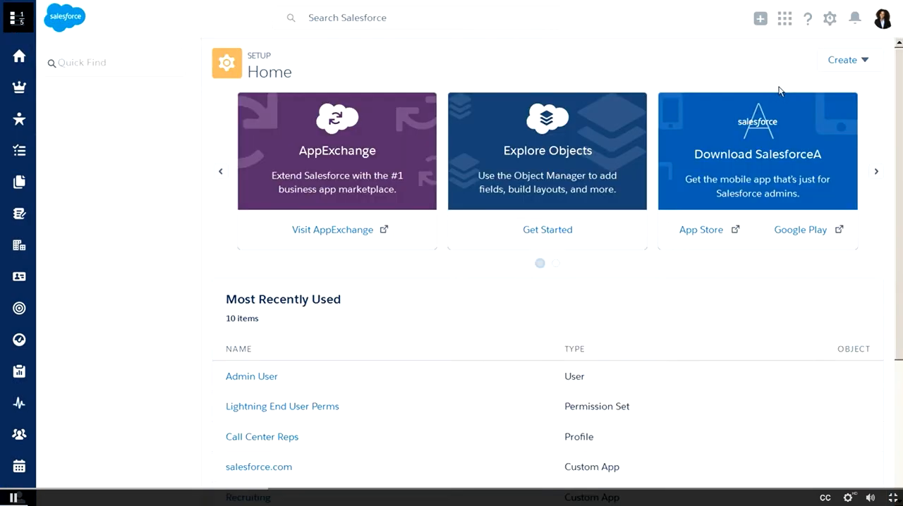
pyautogui.click(97, 60)
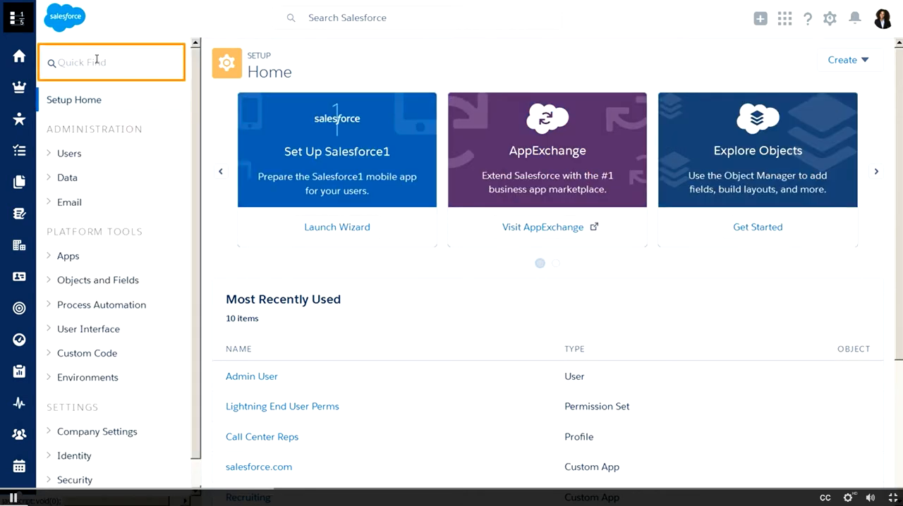
pyautogui.write('Data')
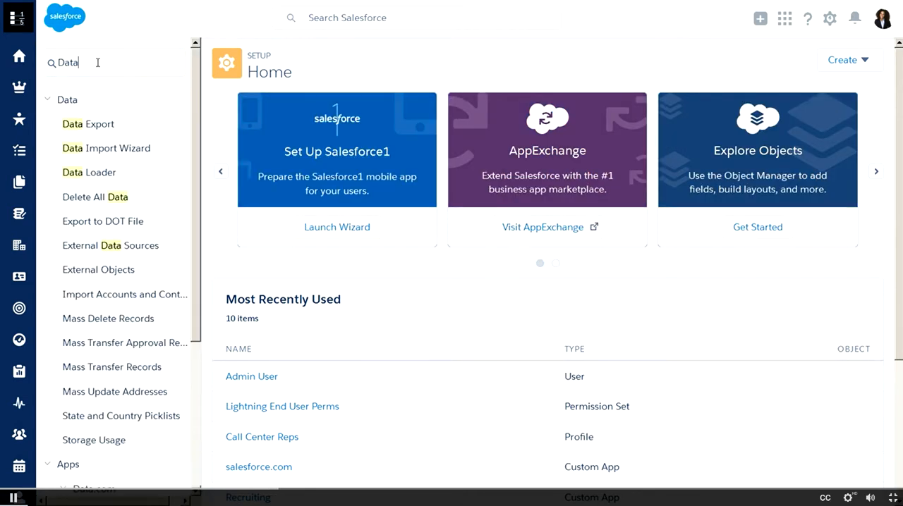
pyautogui.write(' L')
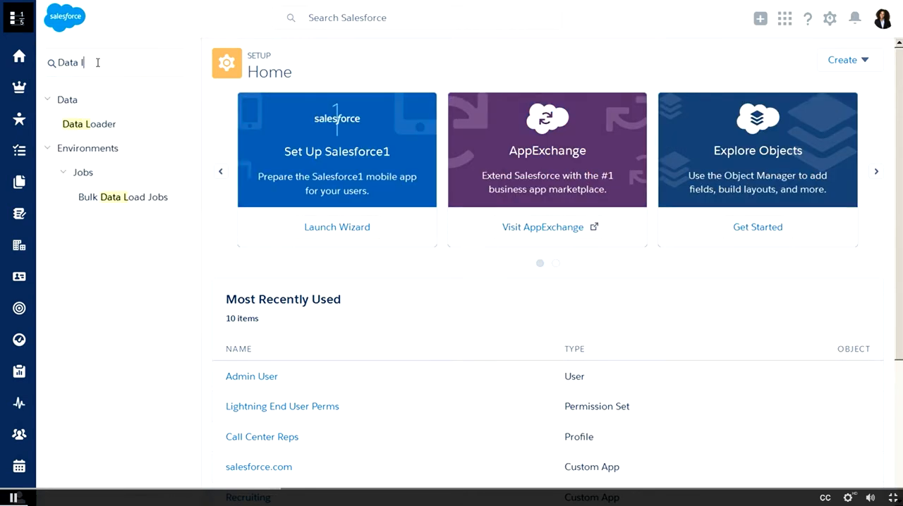
pyautogui.click(101, 131)
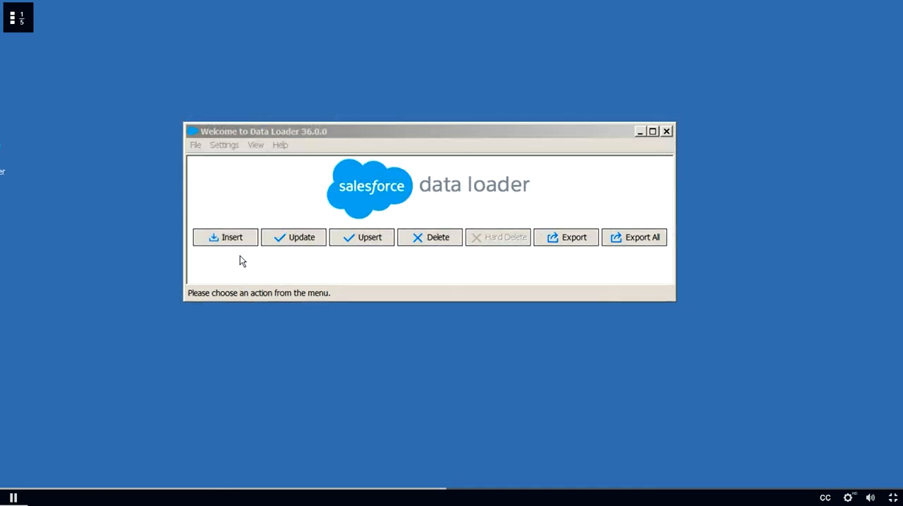
# Step: Switch to the Data Loader application, start an insert, log in to the Production environment with OAuth and allow access
pyautogui.click(238, 241)
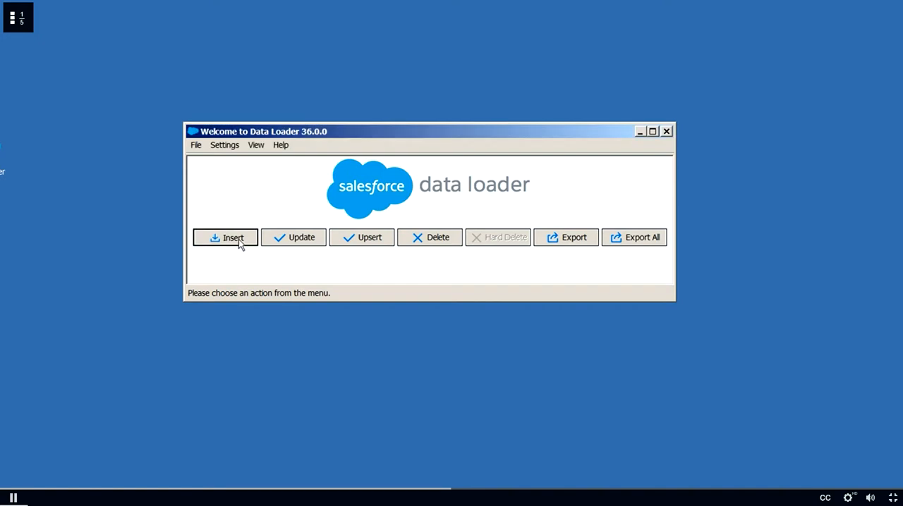
pyautogui.click(488, 282)
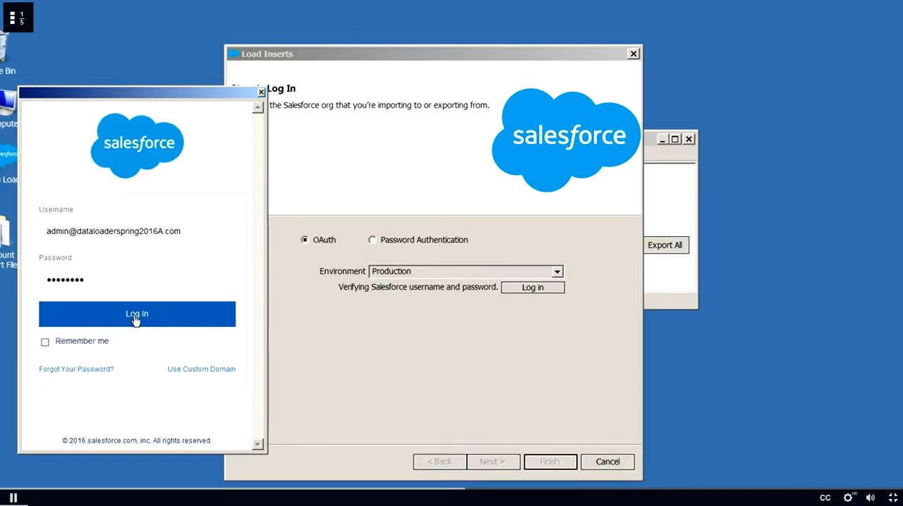
pyautogui.click(115, 309)
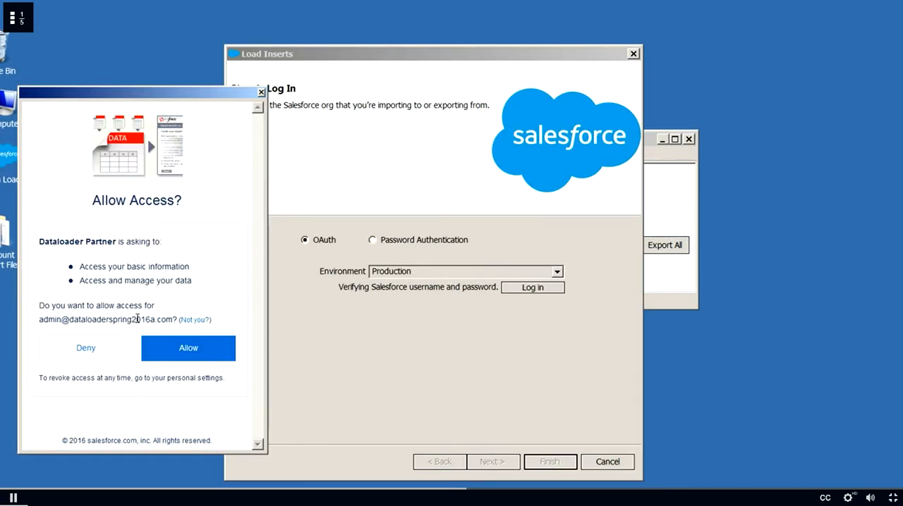
pyautogui.click(183, 349)
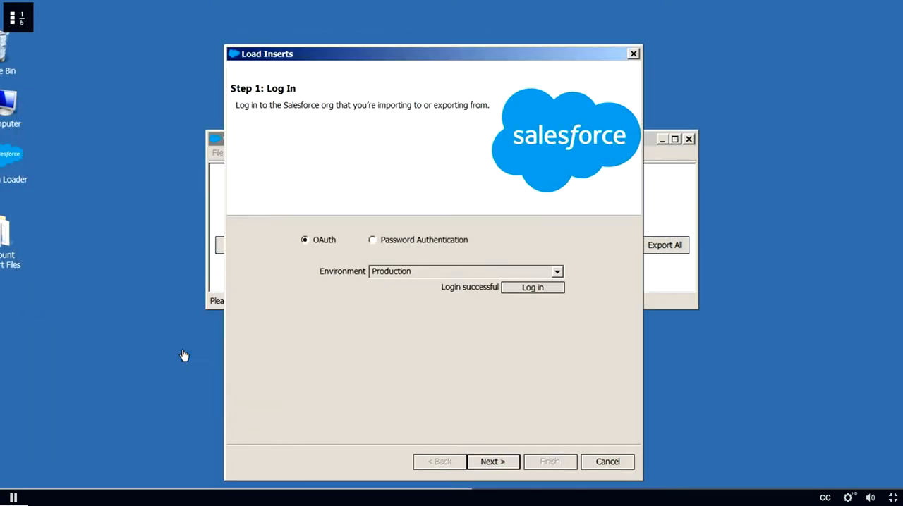
pyautogui.click(491, 461)
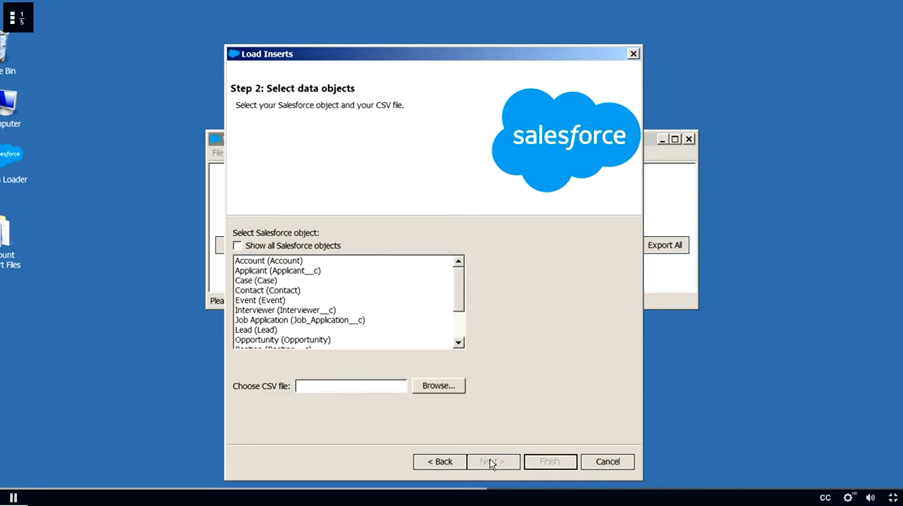
# Step: Select the Account object and AW_Computing_Accounts FIVE_TEST.csv as the insert source, and proceed to field mapping
pyautogui.click(268, 262)
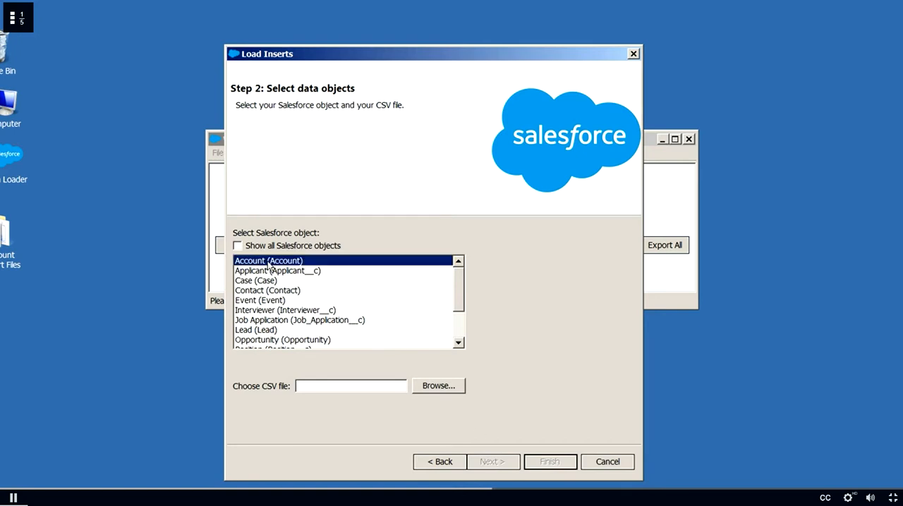
pyautogui.click(430, 386)
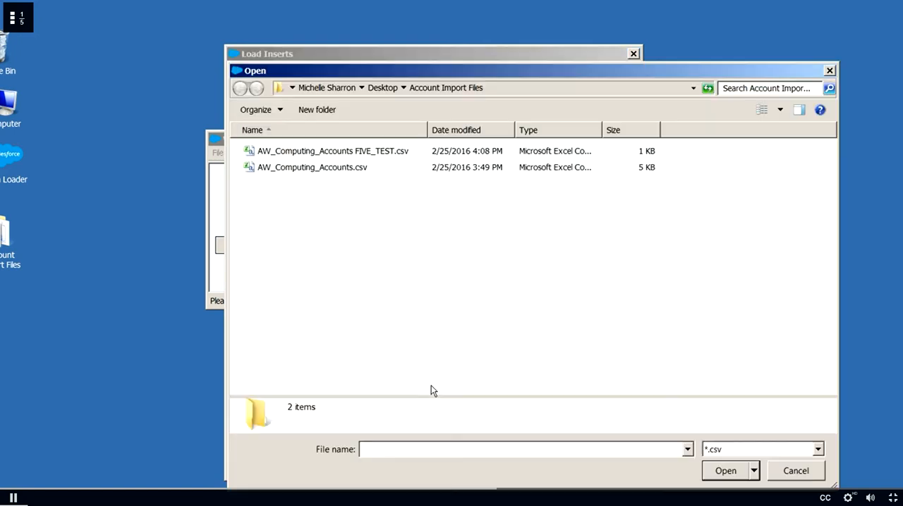
pyautogui.click(308, 156)
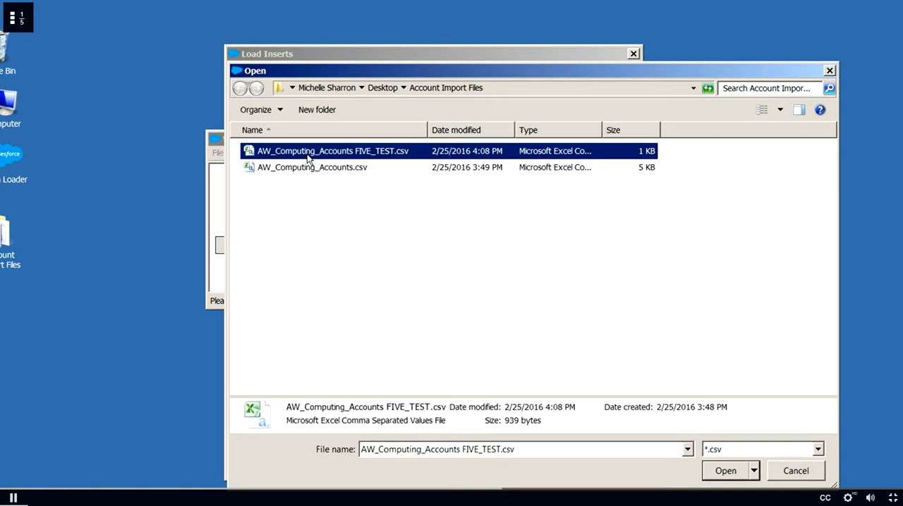
pyautogui.click(705, 471)
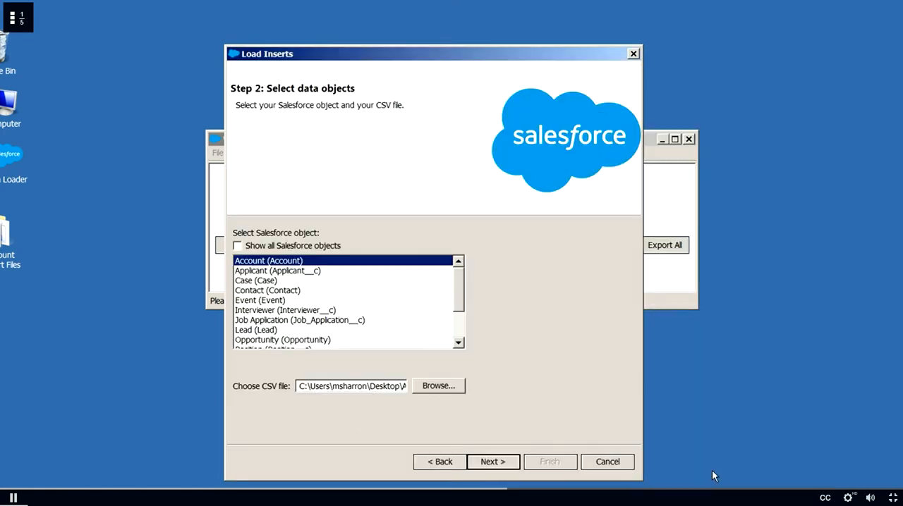
pyautogui.click(498, 464)
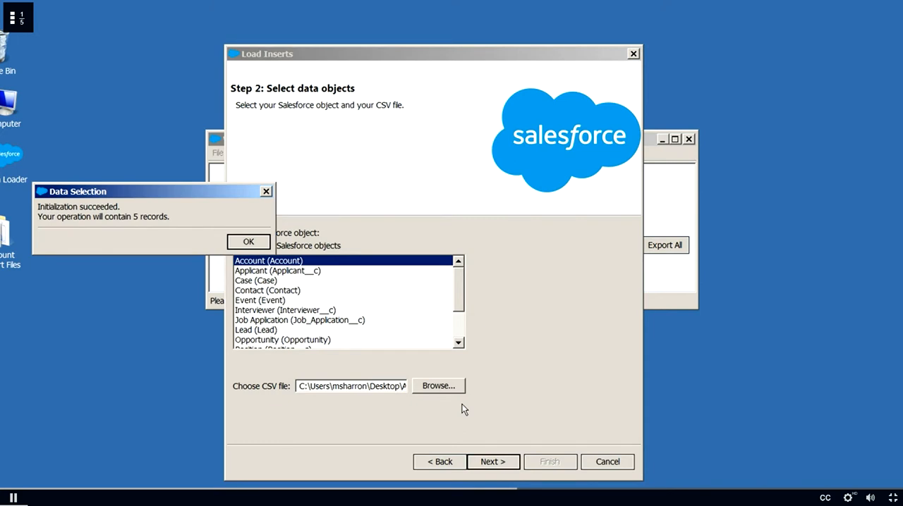
pyautogui.click(249, 241)
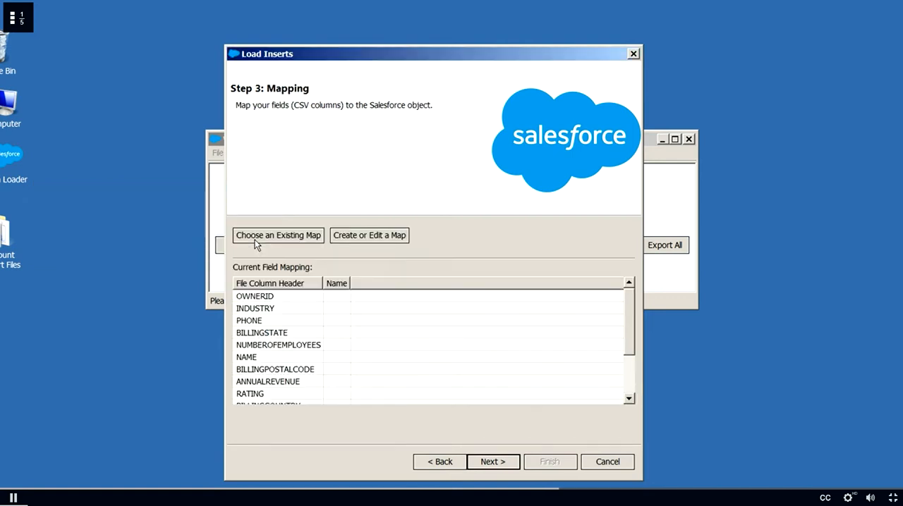
# Step: Create a field map by auto-matching the Salesforce fields to the CSV columns, and accept the mapping
pyautogui.click(354, 238)
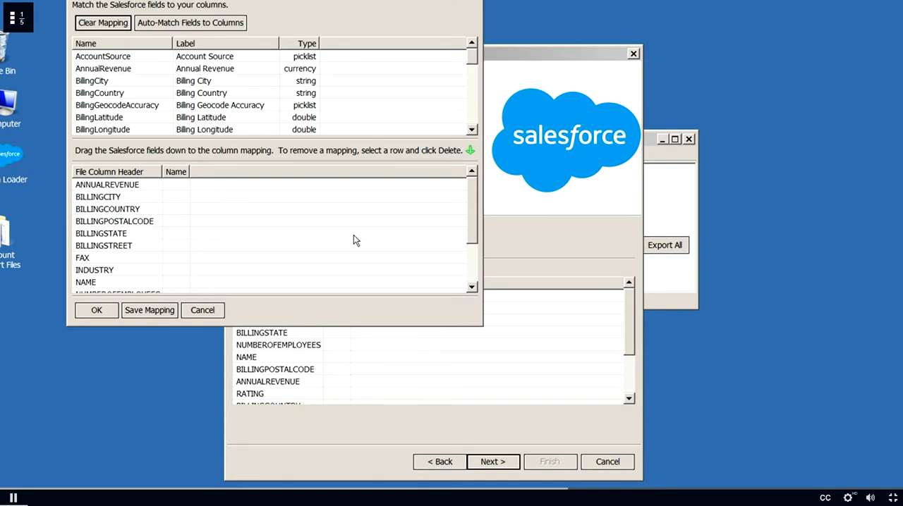
pyautogui.click(208, 26)
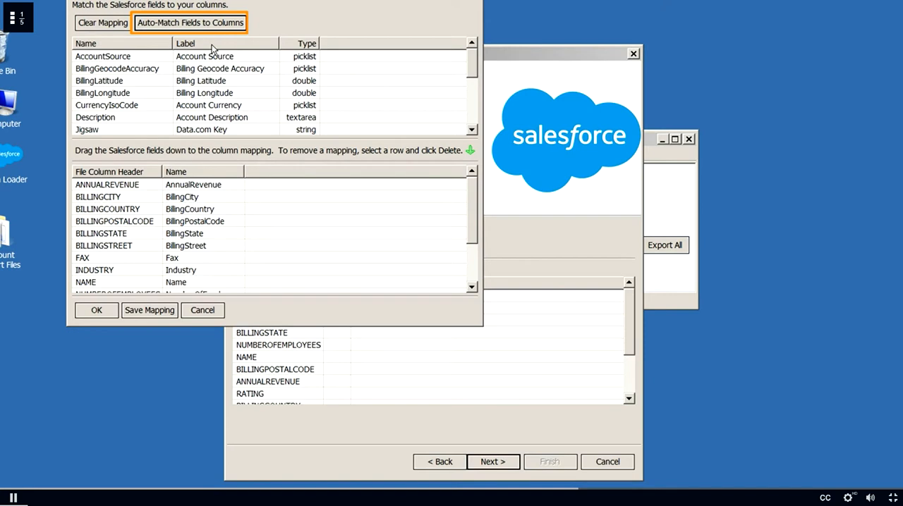
pyautogui.moveTo(212, 57); pyautogui.dragTo(234, 62)
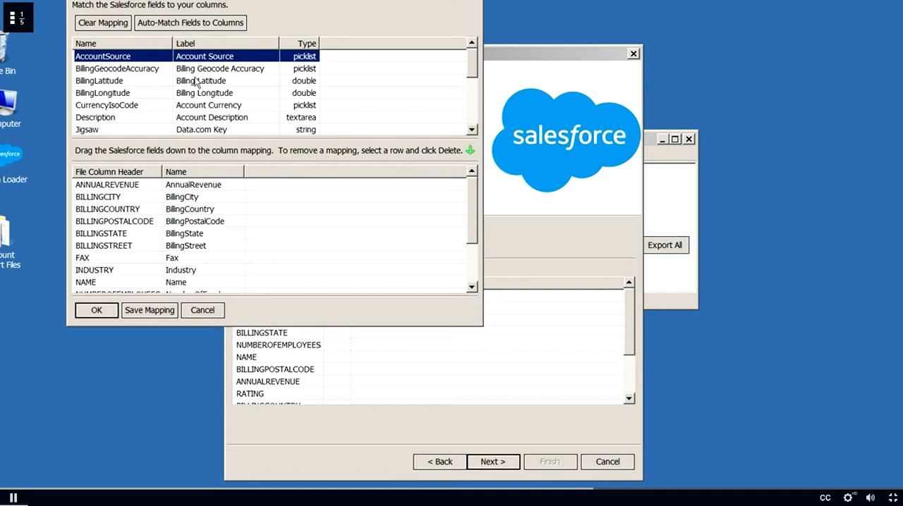
pyautogui.click(99, 310)
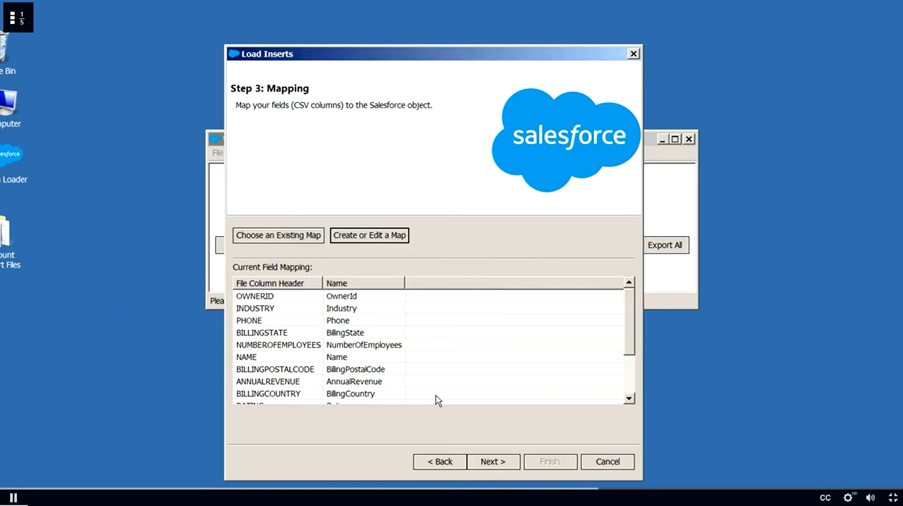
pyautogui.click(487, 463)
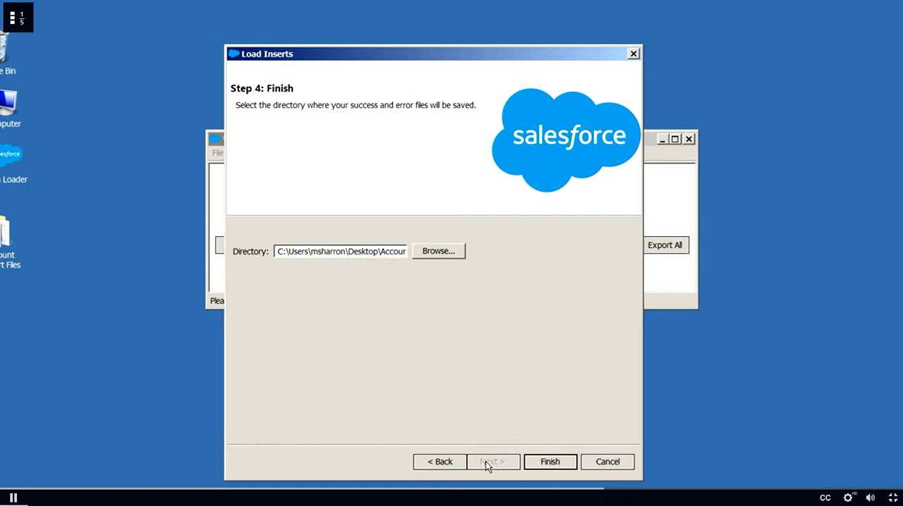
# Step: Set Account Import Files as the directory for the success and error files, and run the record insert
pyautogui.click(430, 253)
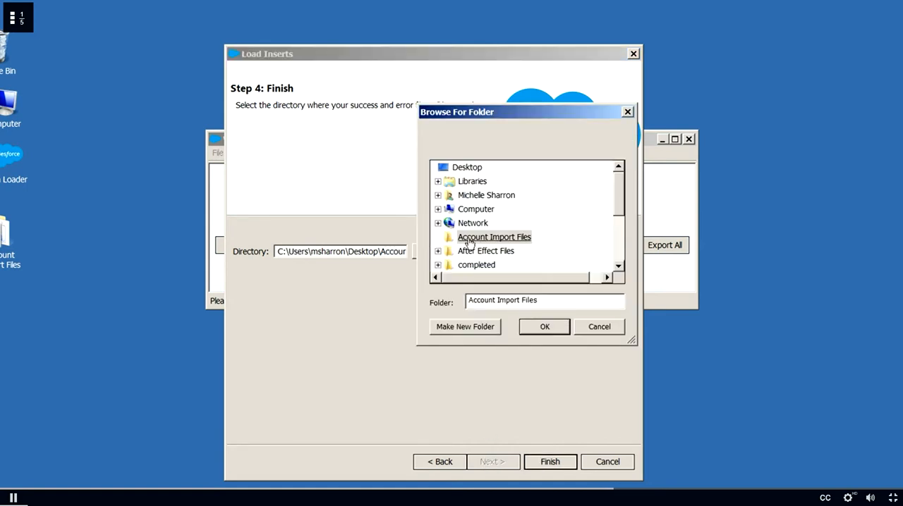
pyautogui.click(544, 331)
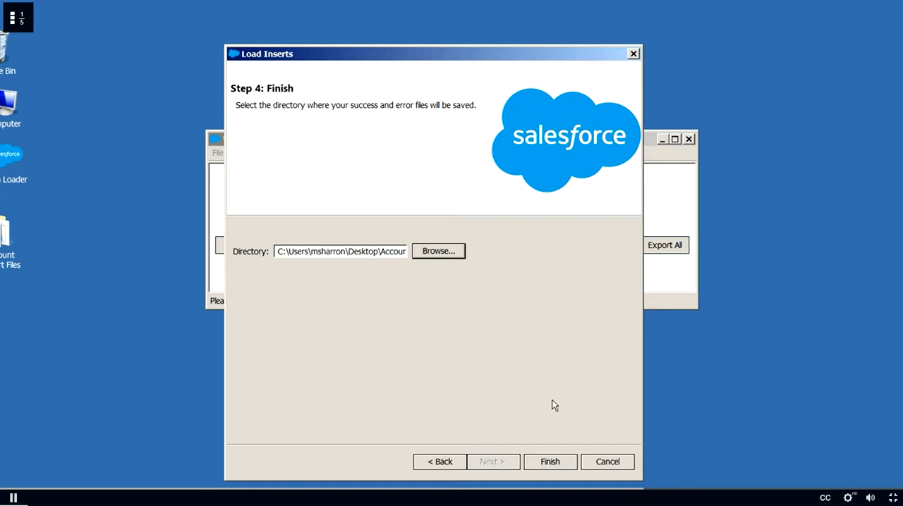
pyautogui.click(552, 463)
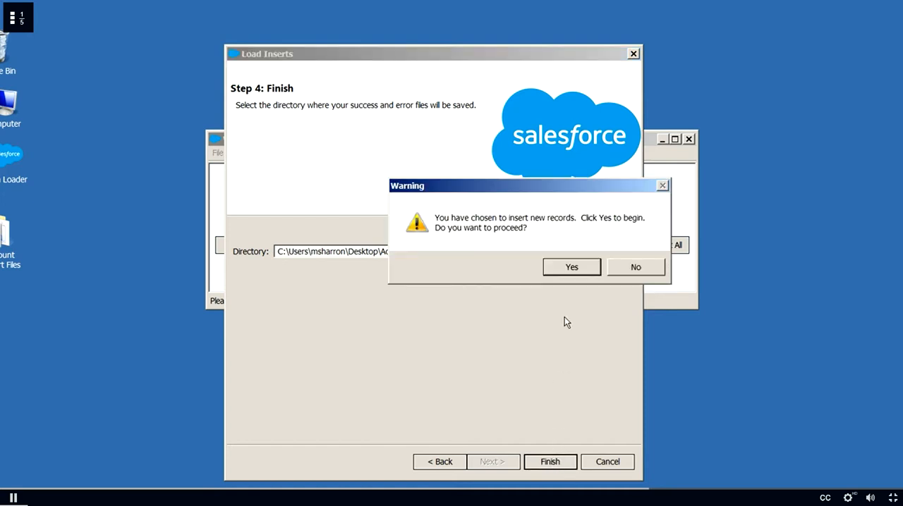
pyautogui.click(570, 268)
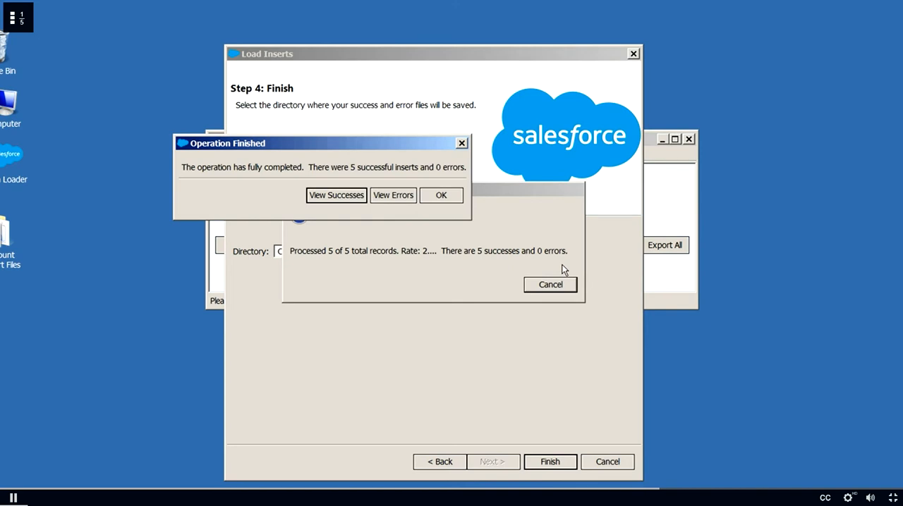
# Step: View the successful inserts across all columns and open the success CSV in the external spreadsheet program
pyautogui.click(343, 196)
pyautogui.moveTo(380, 318); pyautogui.dragTo(901, 317)
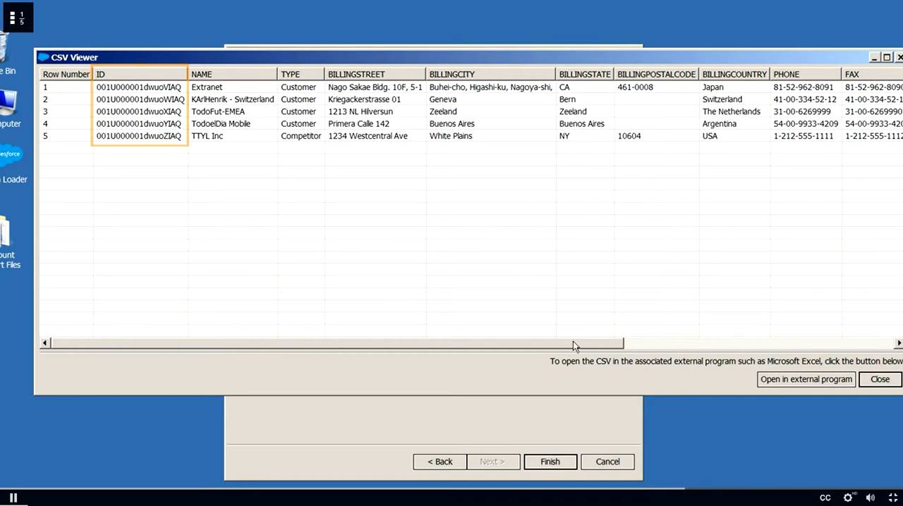
pyautogui.click(790, 381)
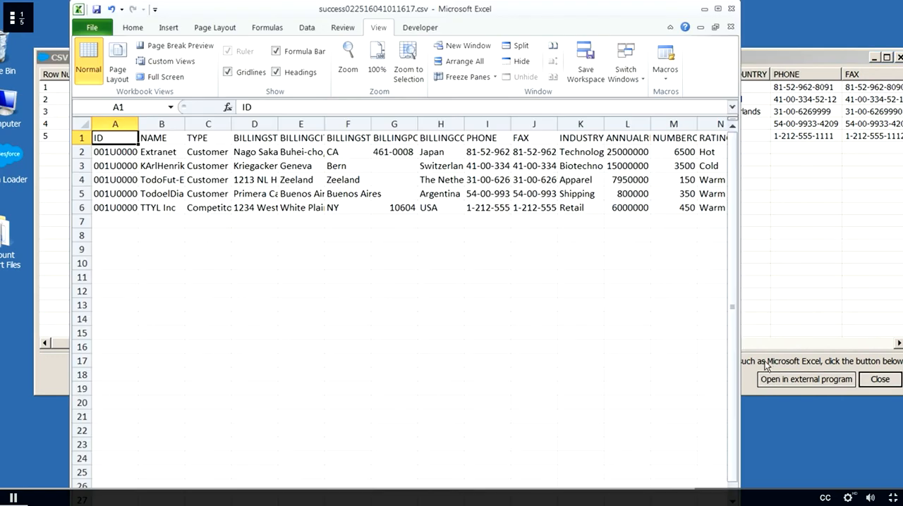
# Step: Save the success file as a CSV named "Account IDS FIVE_TEST" in the desktop's Account Import Files folder
pyautogui.click(92, 30)
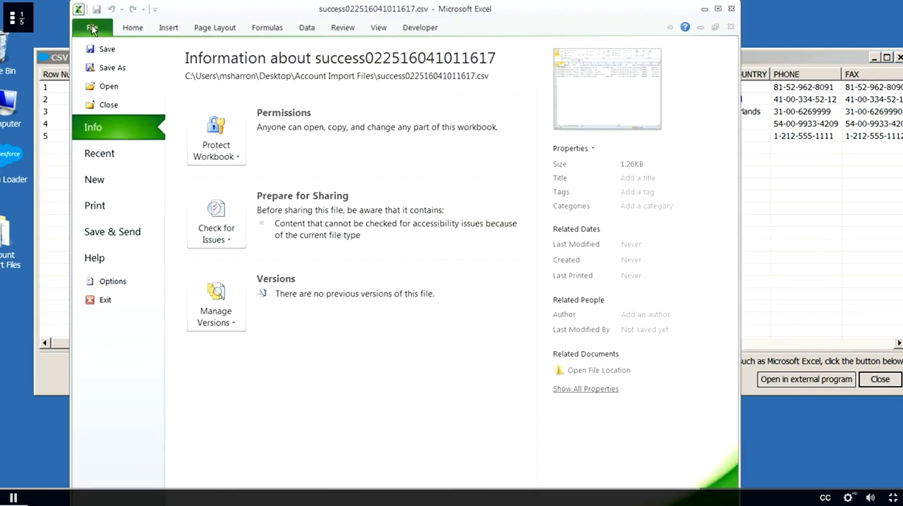
pyautogui.click(113, 68)
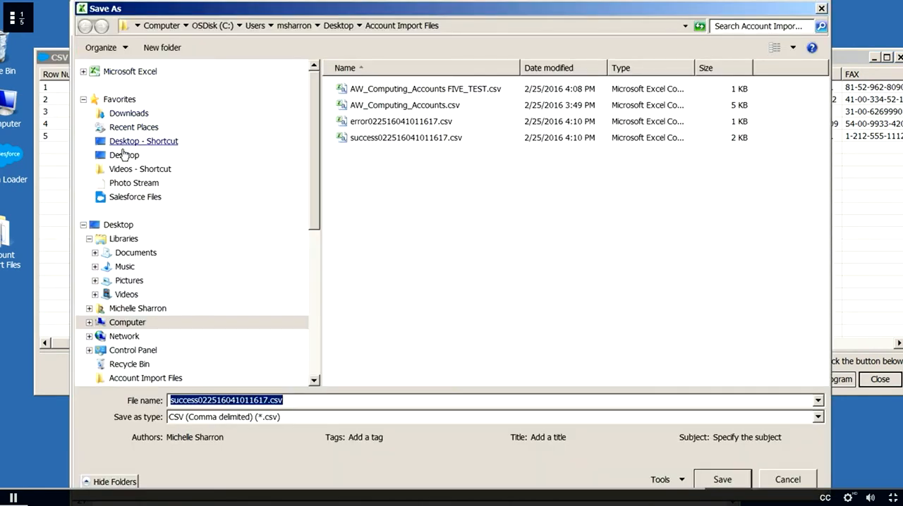
pyautogui.click(120, 155)
pyautogui.doubleClick(685, 113)
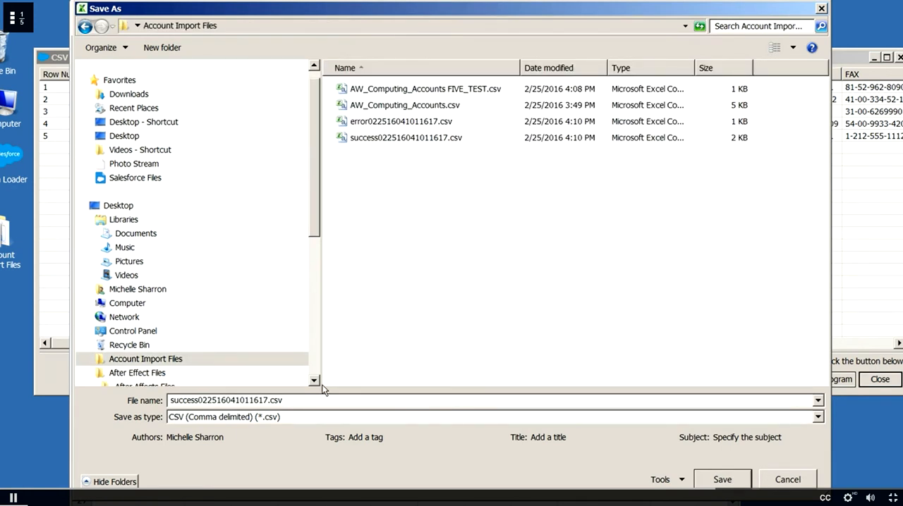
pyautogui.doubleClick(297, 399)
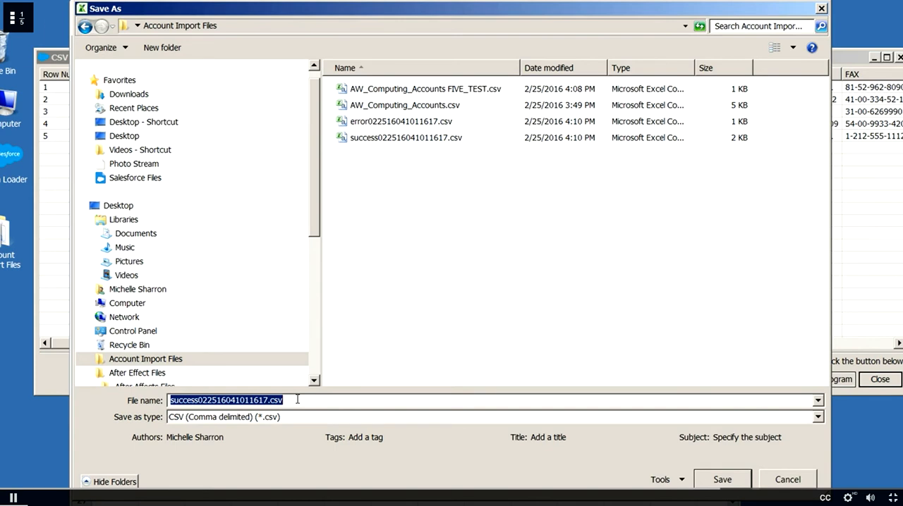
pyautogui.write('Account IDS FIVE_TEST')
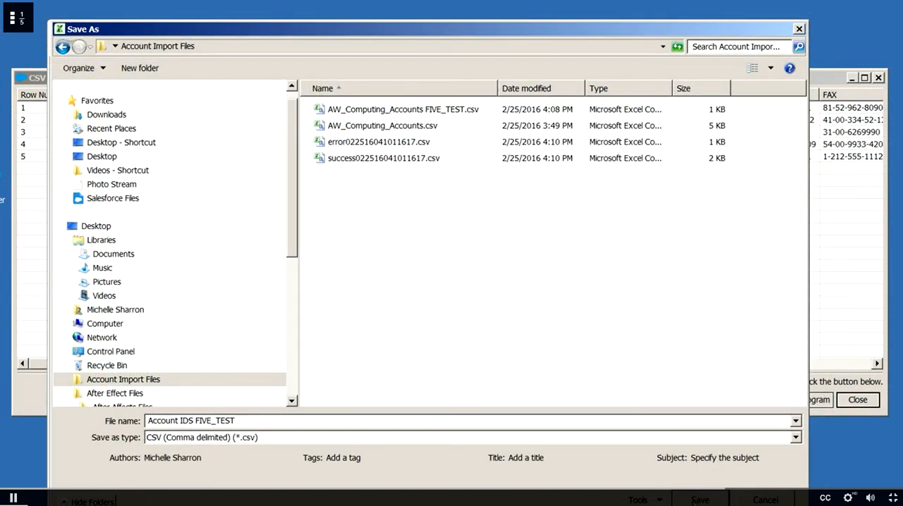
pyautogui.click(698, 500)
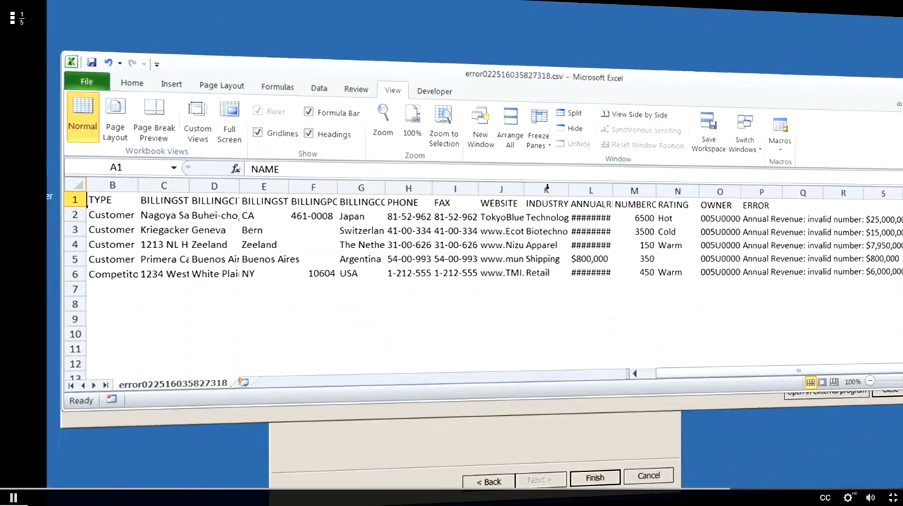